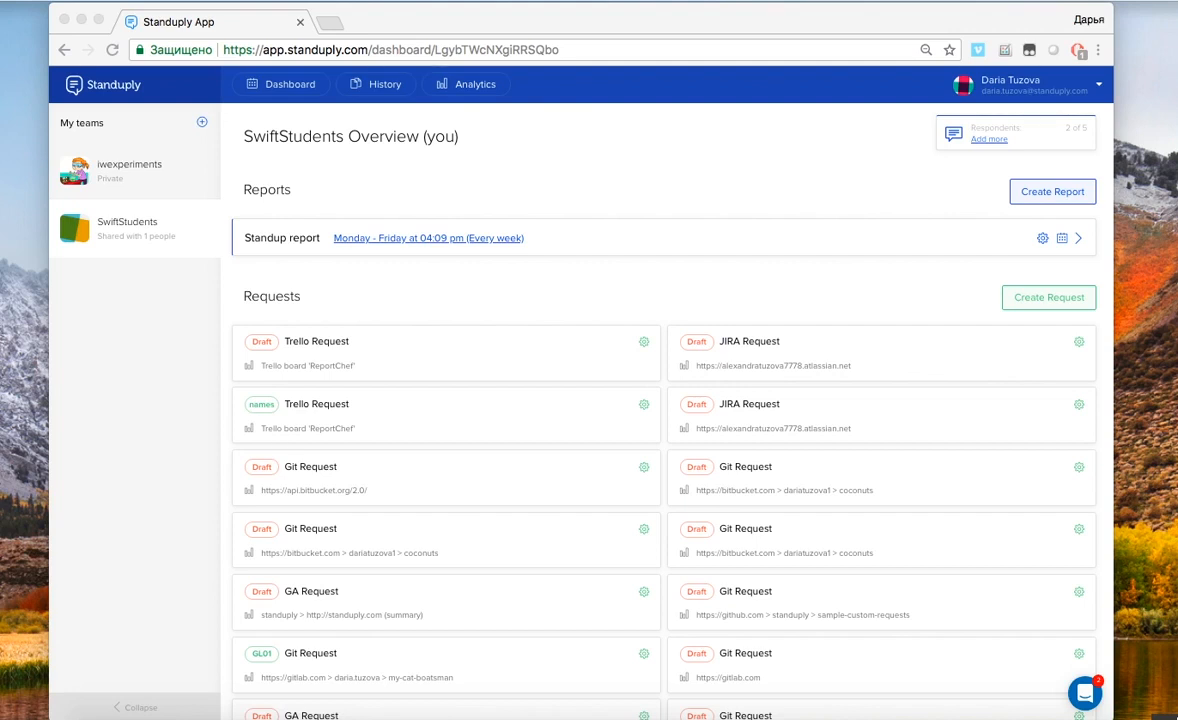
Create a Google Analytics request linked to the standuply.com profile with the Summary template
{"action": "left_click", "coordinate": [1026, 306]}
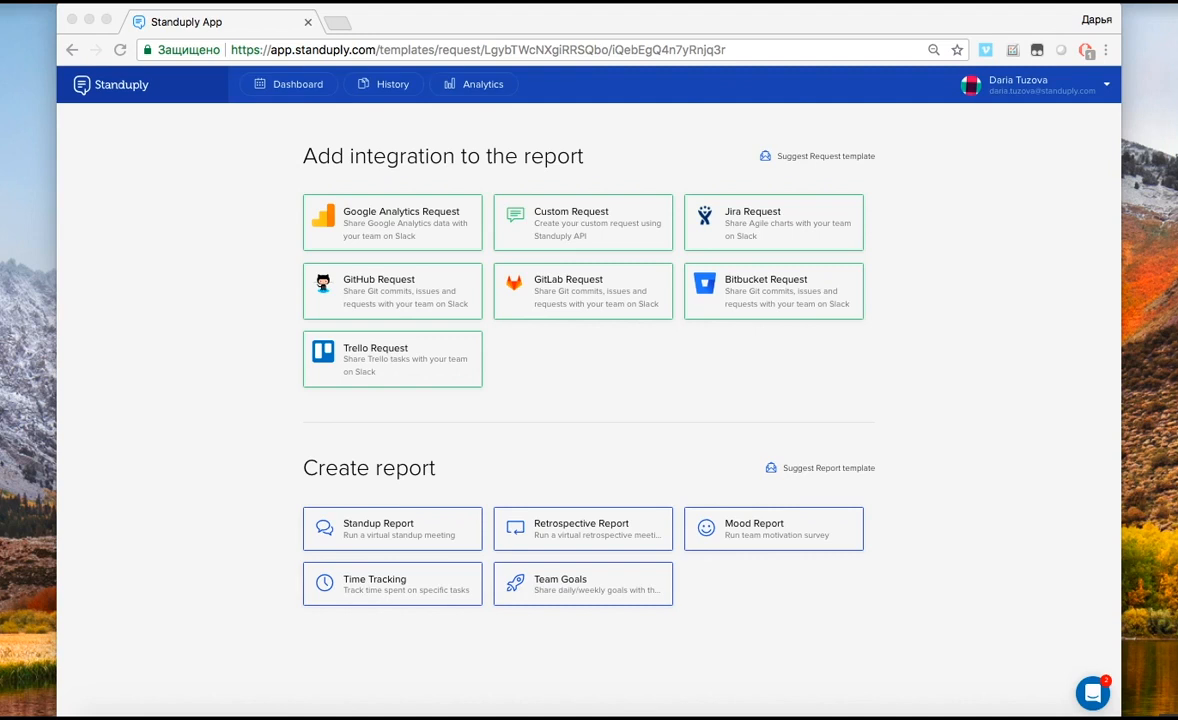
{"action": "left_click", "coordinate": [436, 222]}
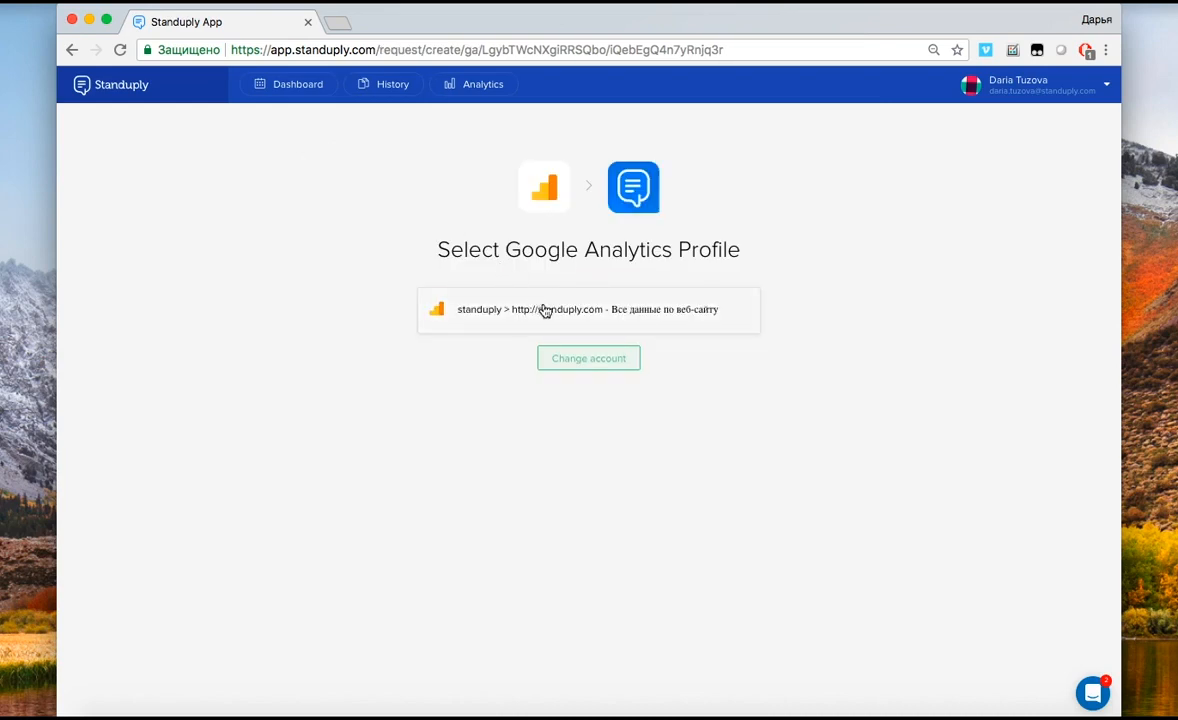
{"action": "left_click", "coordinate": [573, 326]}
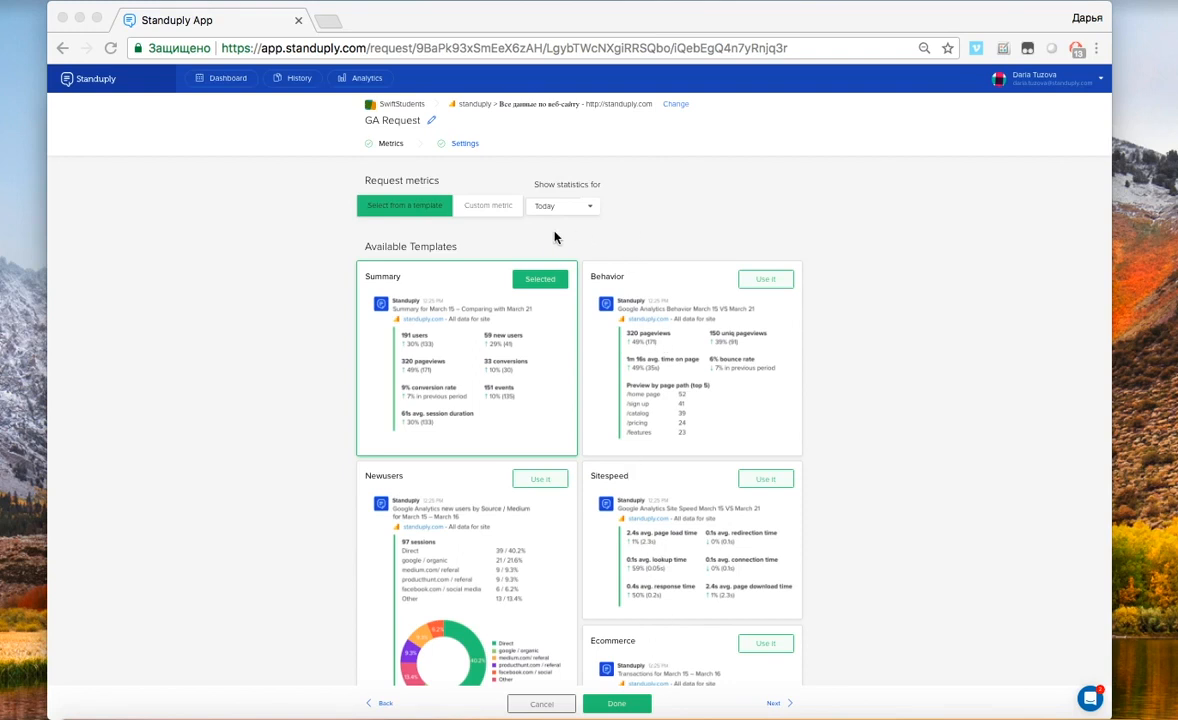
Switch the GA request from template metrics to the Custom metric tab
{"action": "left_click", "coordinate": [489, 208]}
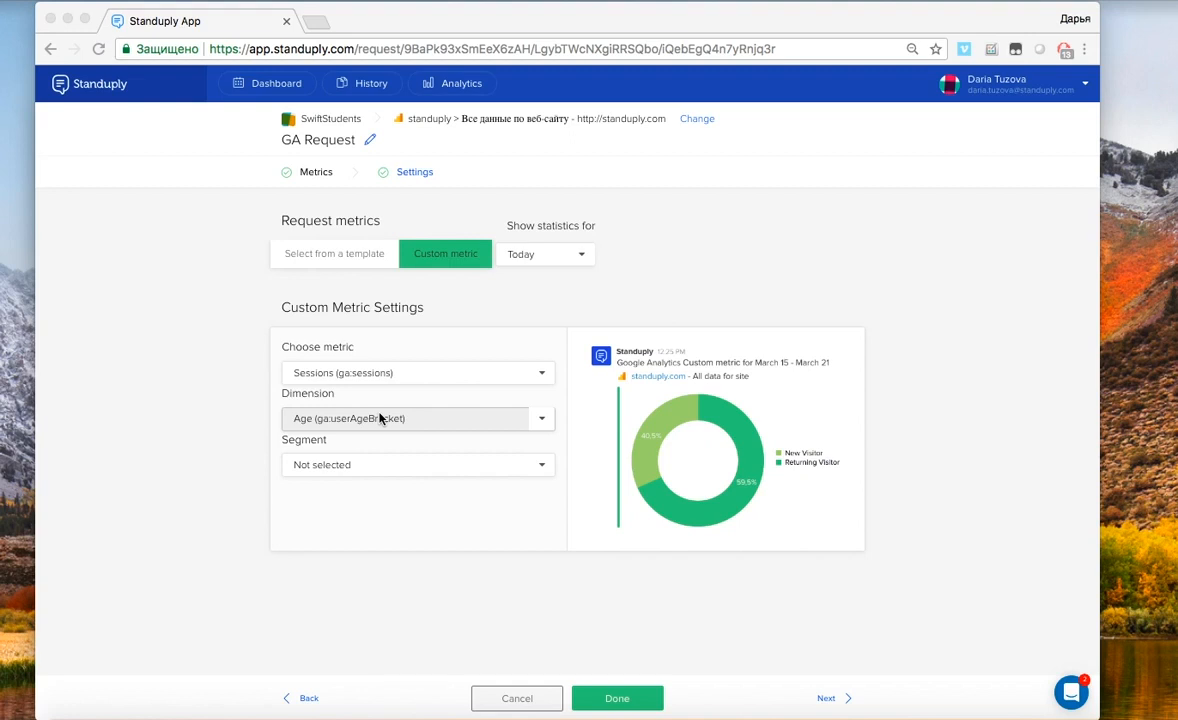
Open the Segment dropdown for the Sessions-by-Age custom metric
{"action": "left_click", "coordinate": [380, 466]}
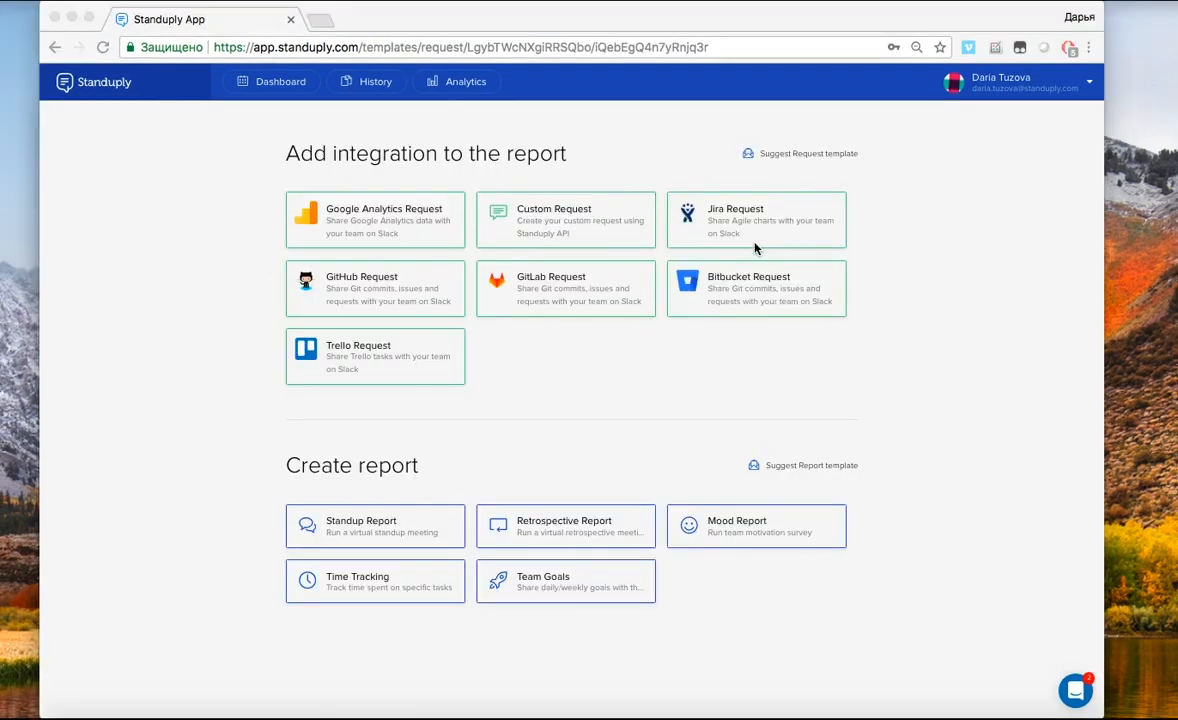
Create a Jira request and grant Standuply OAuth access to the pasted Jira site URL
{"action": "left_click", "coordinate": [732, 220]}
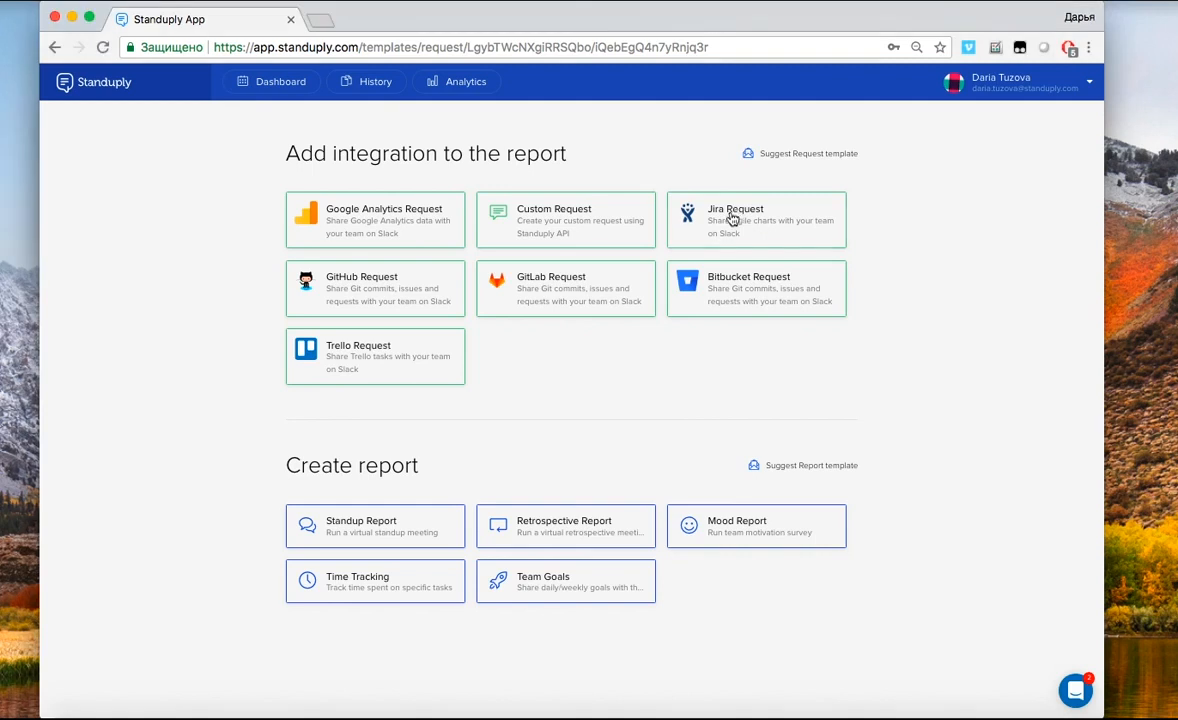
{"action": "left_click", "coordinate": [606, 310]}
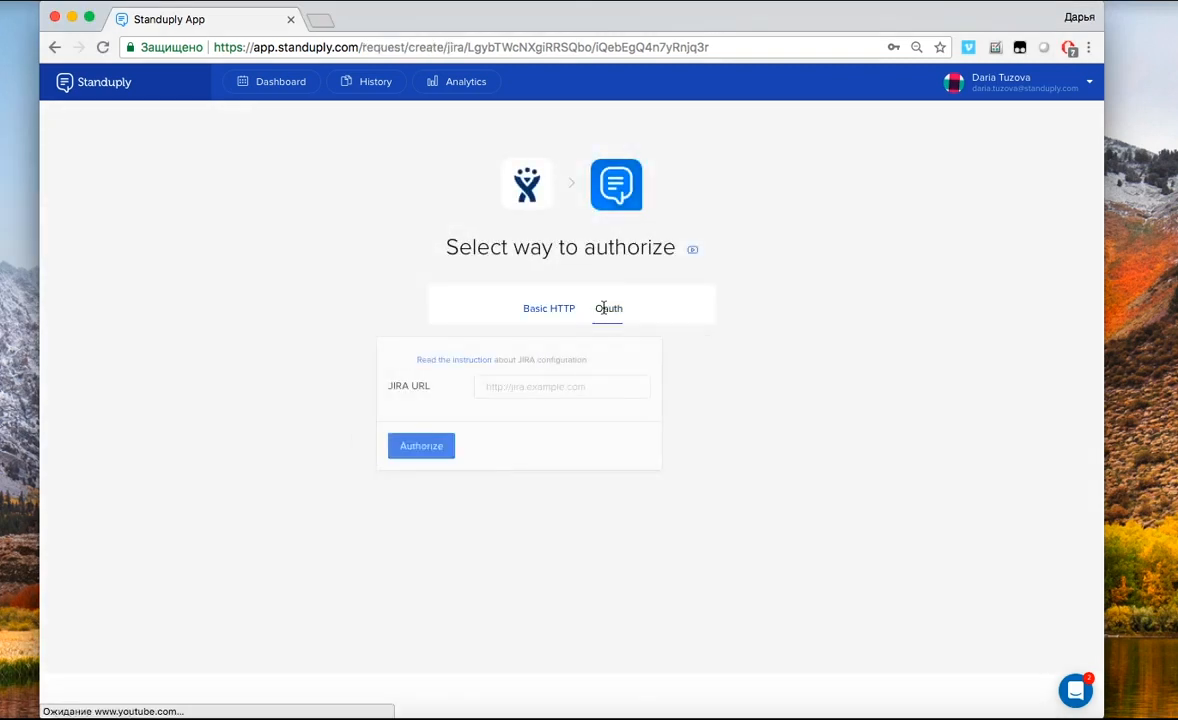
{"action": "left_click", "coordinate": [585, 380]}
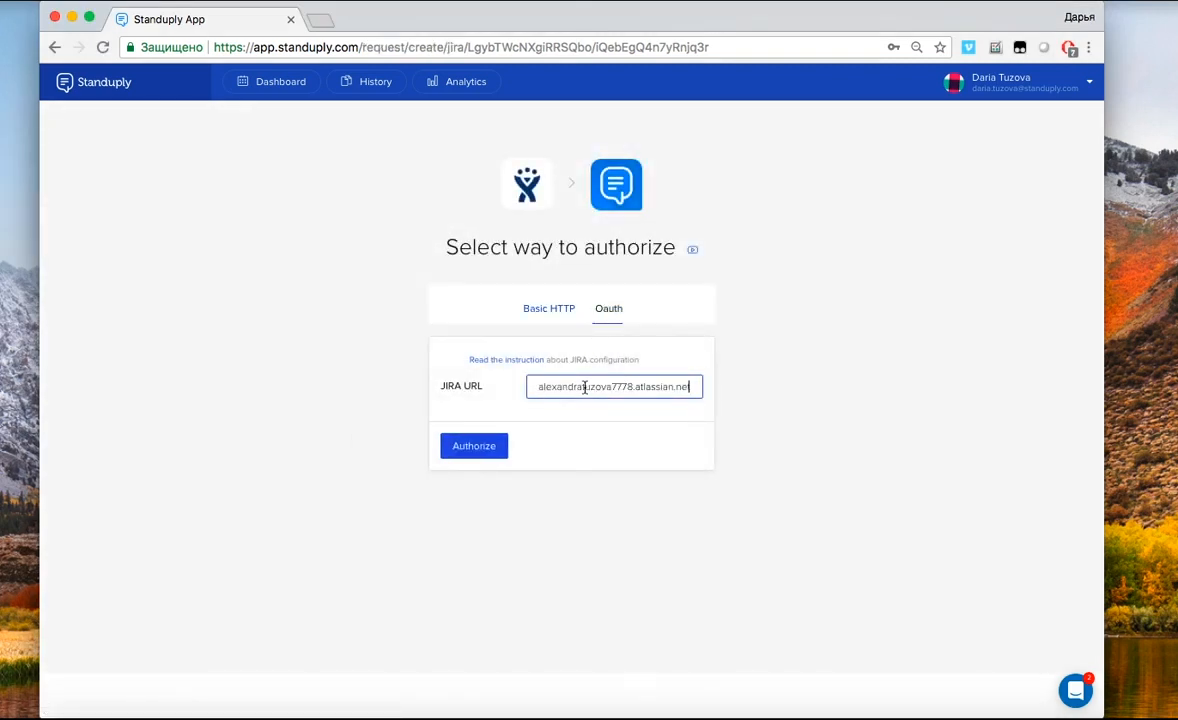
{"action": "left_click", "coordinate": [489, 450]}
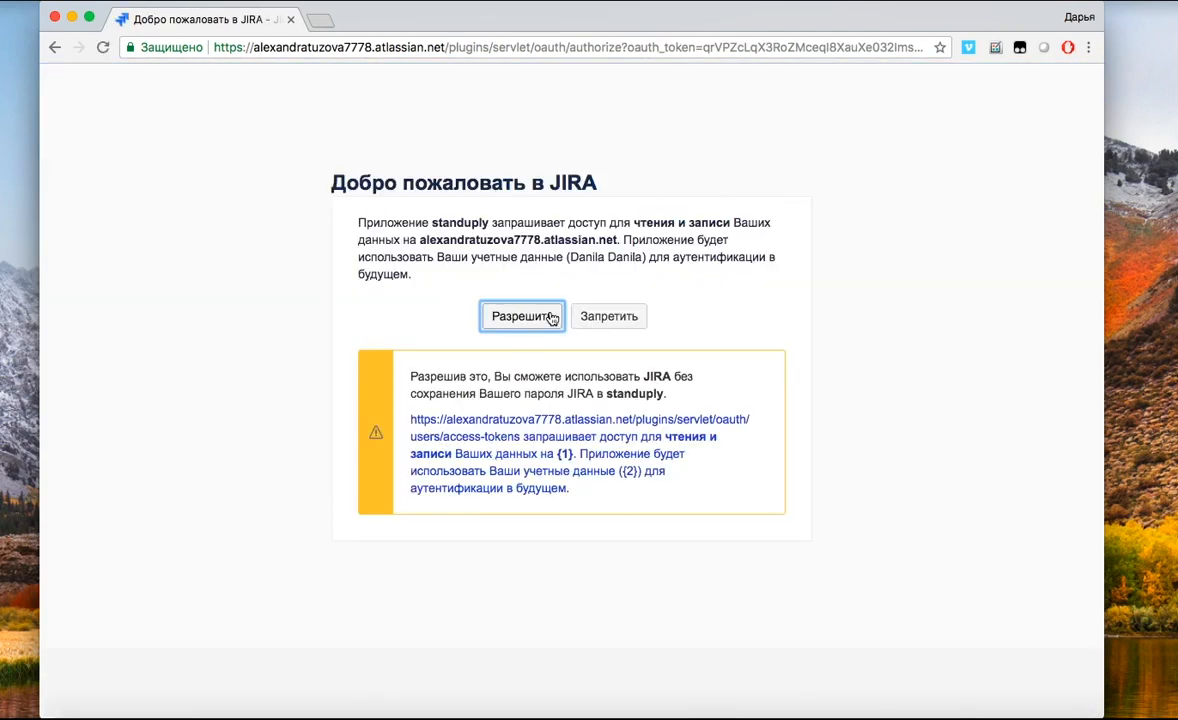
{"action": "left_click", "coordinate": [551, 318]}
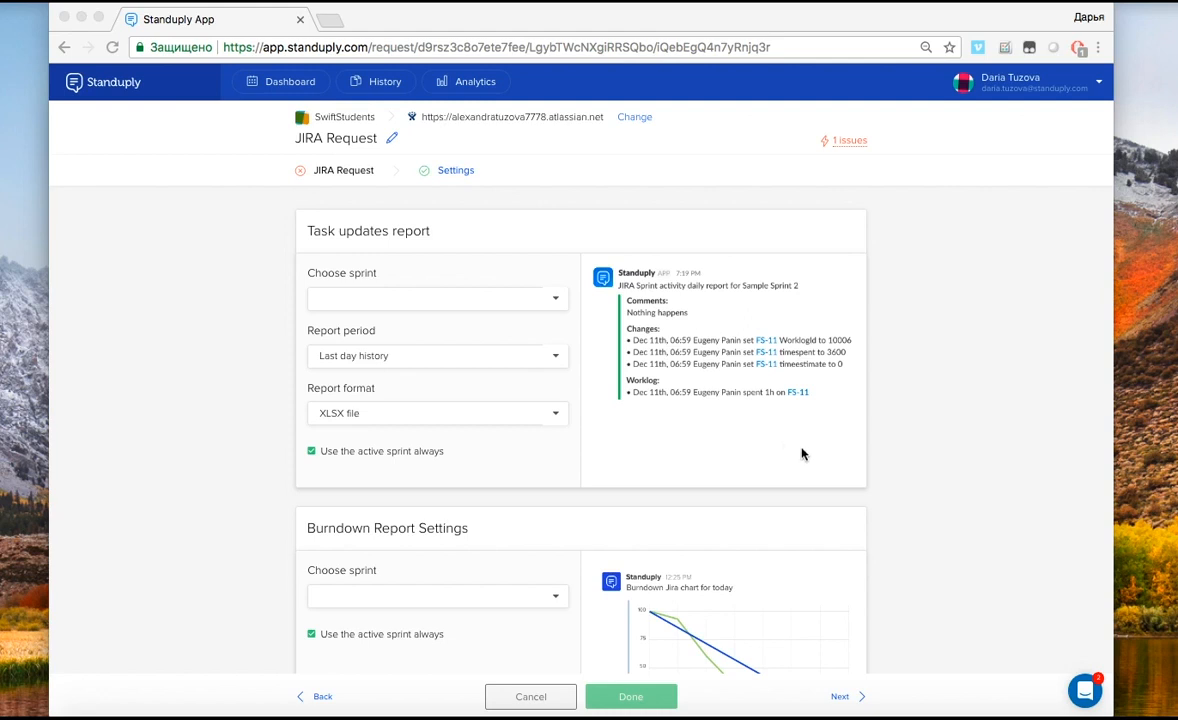
Set the JIRA request's Burndown report to always use the active sprint
{"action": "left_click", "coordinate": [947, 480]}
Scroll through the JIRA request's Task updates and Burndown report settings
{"action": "scroll", "coordinate": [947, 484], "scroll_direction": "down", "scroll_amount": 5}
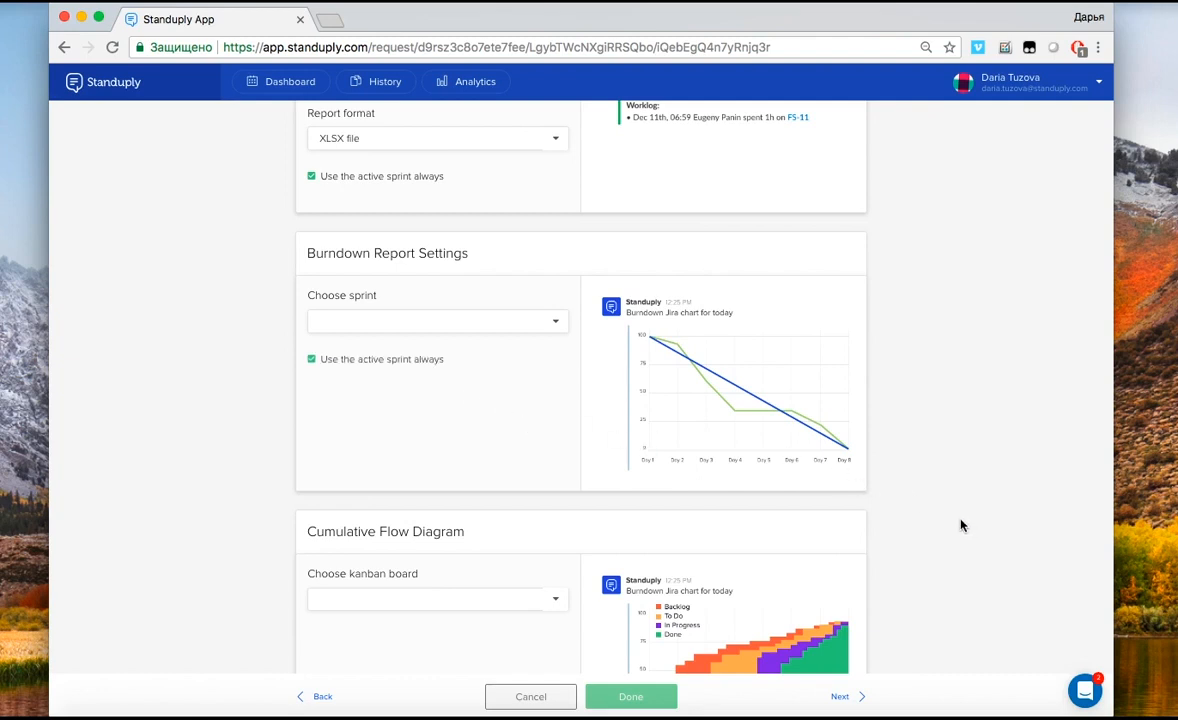
{"action": "scroll", "coordinate": [961, 525], "scroll_direction": "down", "scroll_amount": 3}
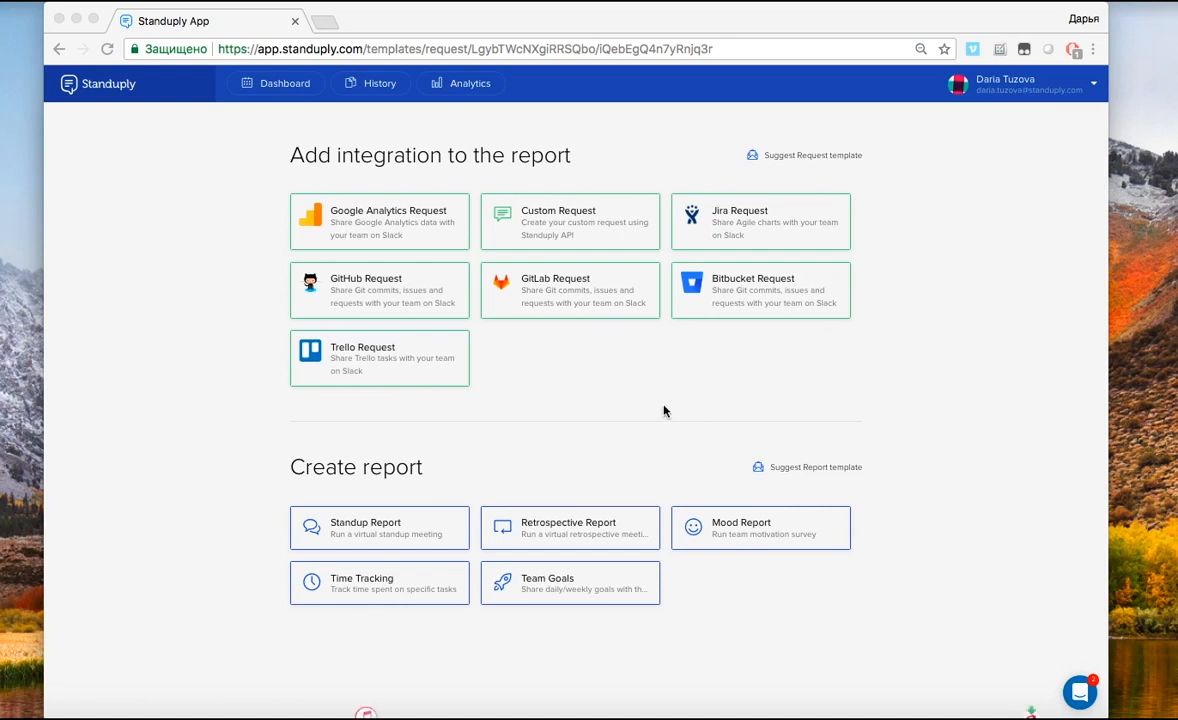
Create a GitHub request linked to the standuply/sample-custom-requests repository
{"action": "left_click", "coordinate": [387, 285]}
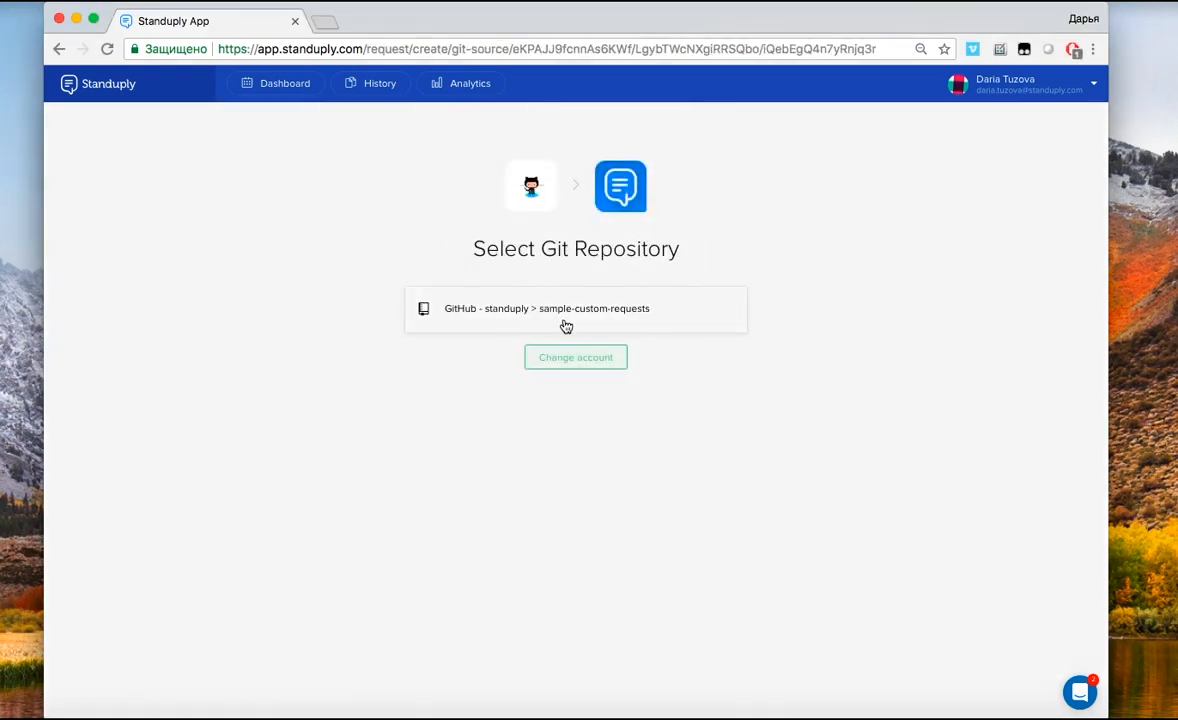
{"action": "left_click", "coordinate": [566, 326]}
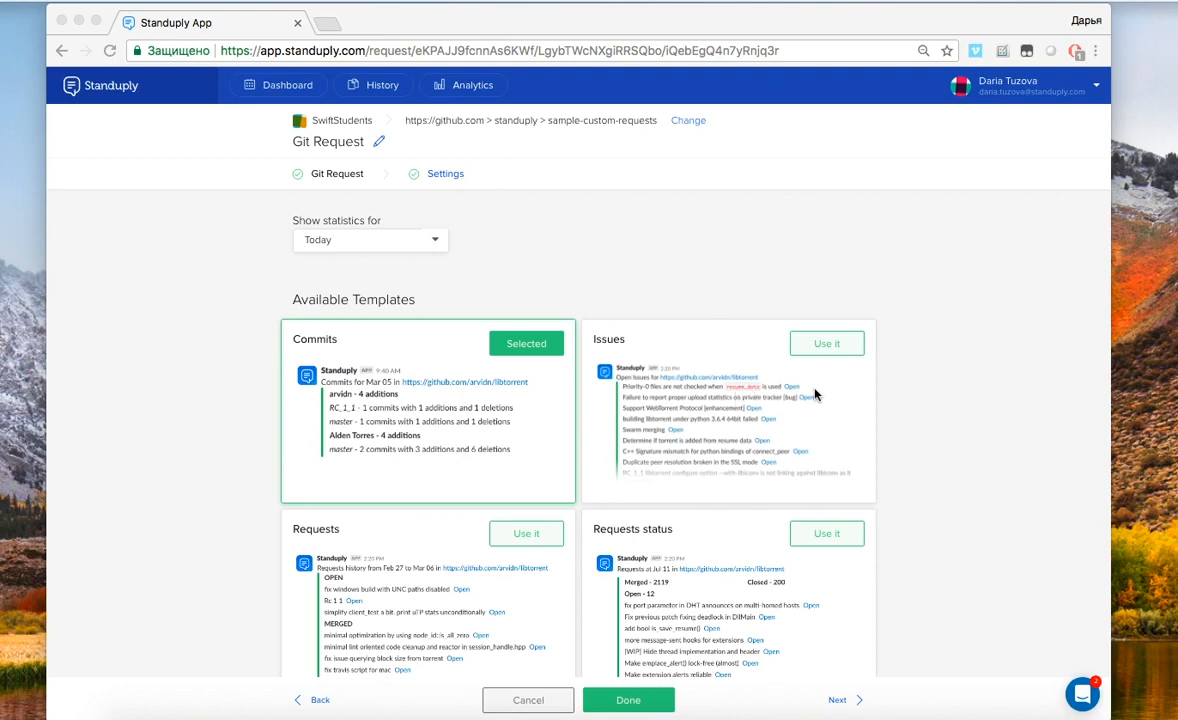
{"action": "left_click", "coordinate": [1000, 461]}
{"action": "scroll", "coordinate": [1000, 461], "scroll_direction": "down", "scroll_amount": 5}
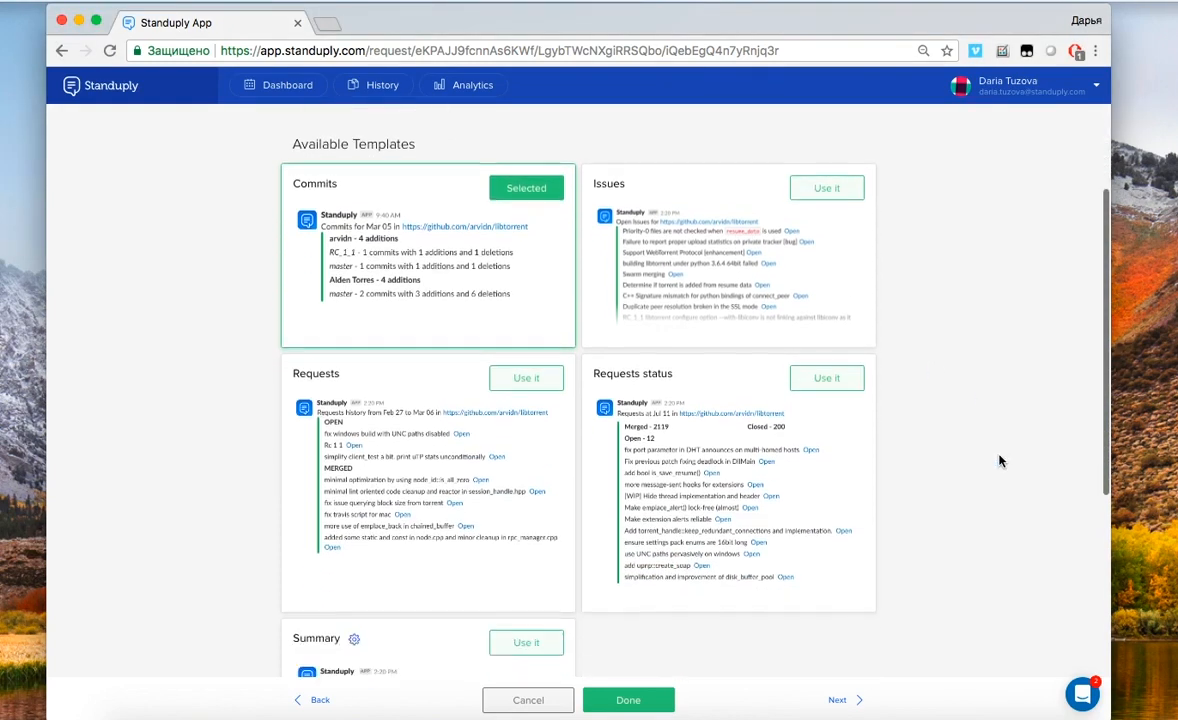
{"action": "mouse_move", "coordinate": [636, 497]}
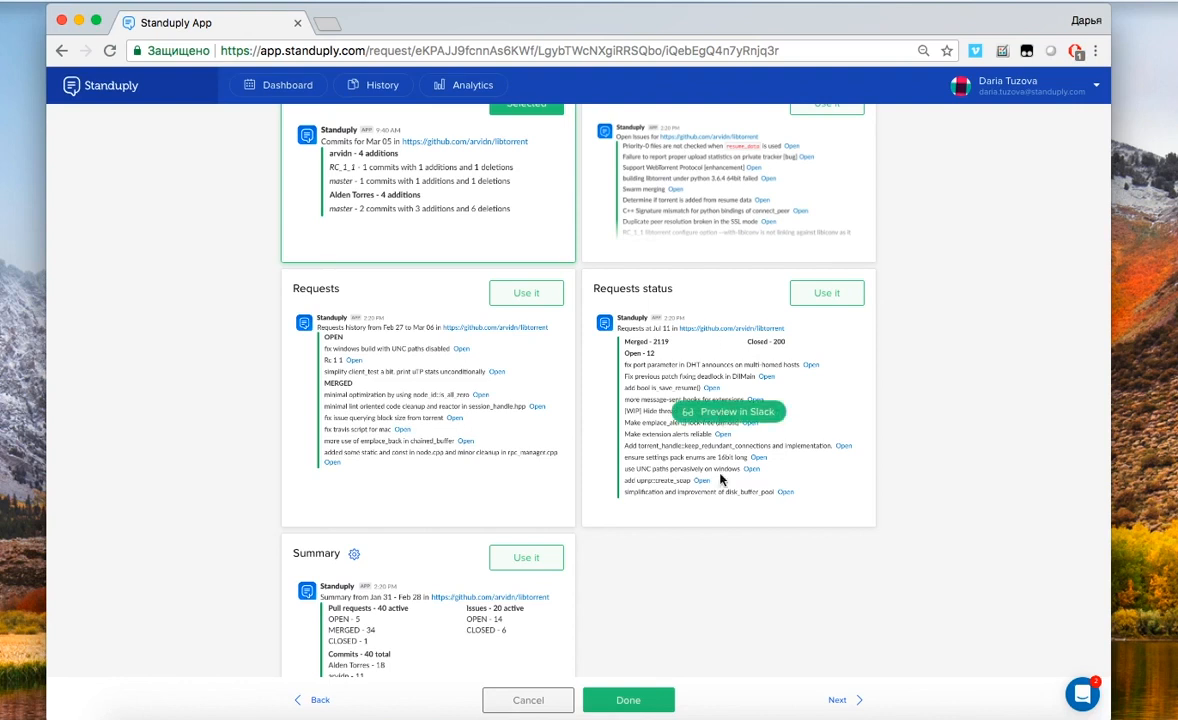
{"action": "scroll", "coordinate": [704, 573], "scroll_direction": "down", "scroll_amount": 1}
{"action": "scroll", "coordinate": [704, 573], "scroll_direction": "down", "scroll_amount": 5}
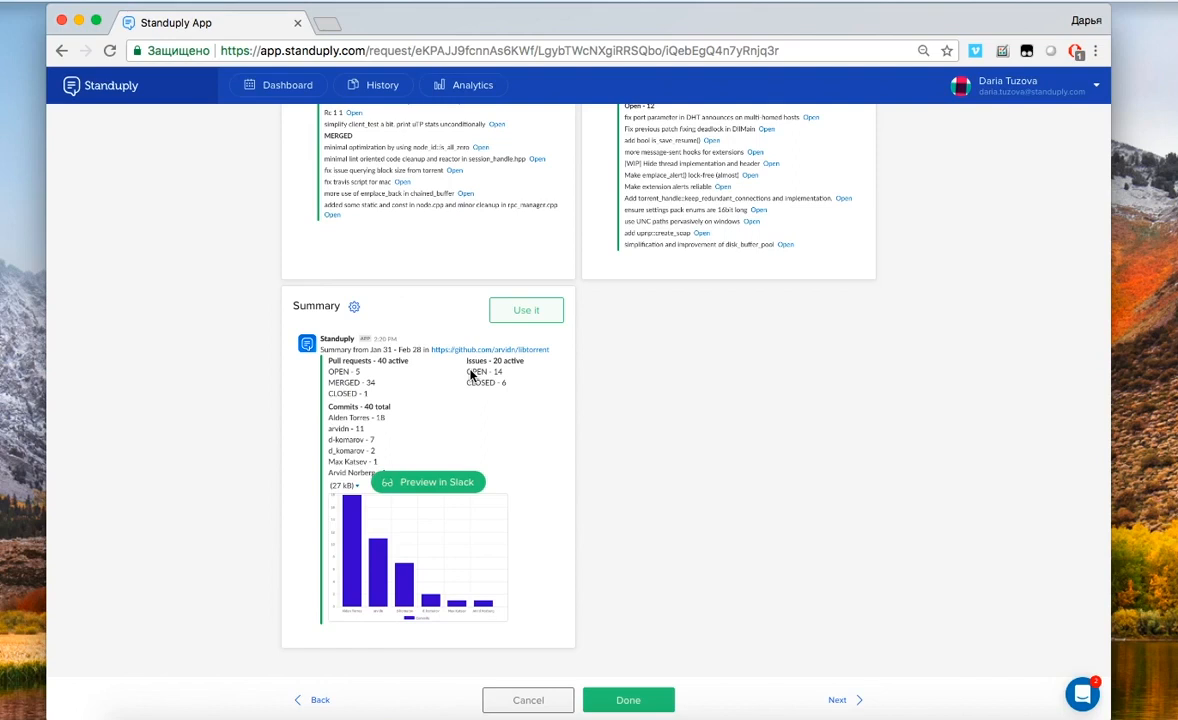
View the Summary template's display options, then start a GitLab request
{"action": "left_click", "coordinate": [355, 311]}
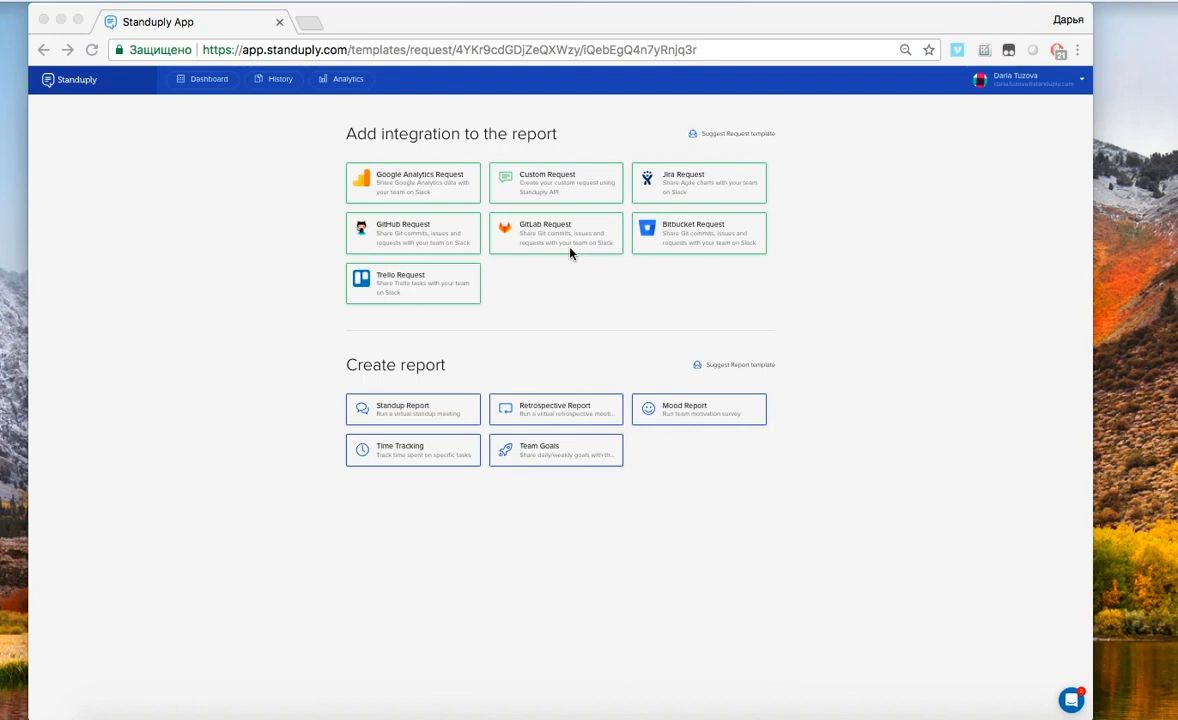
{"action": "left_click", "coordinate": [546, 233]}
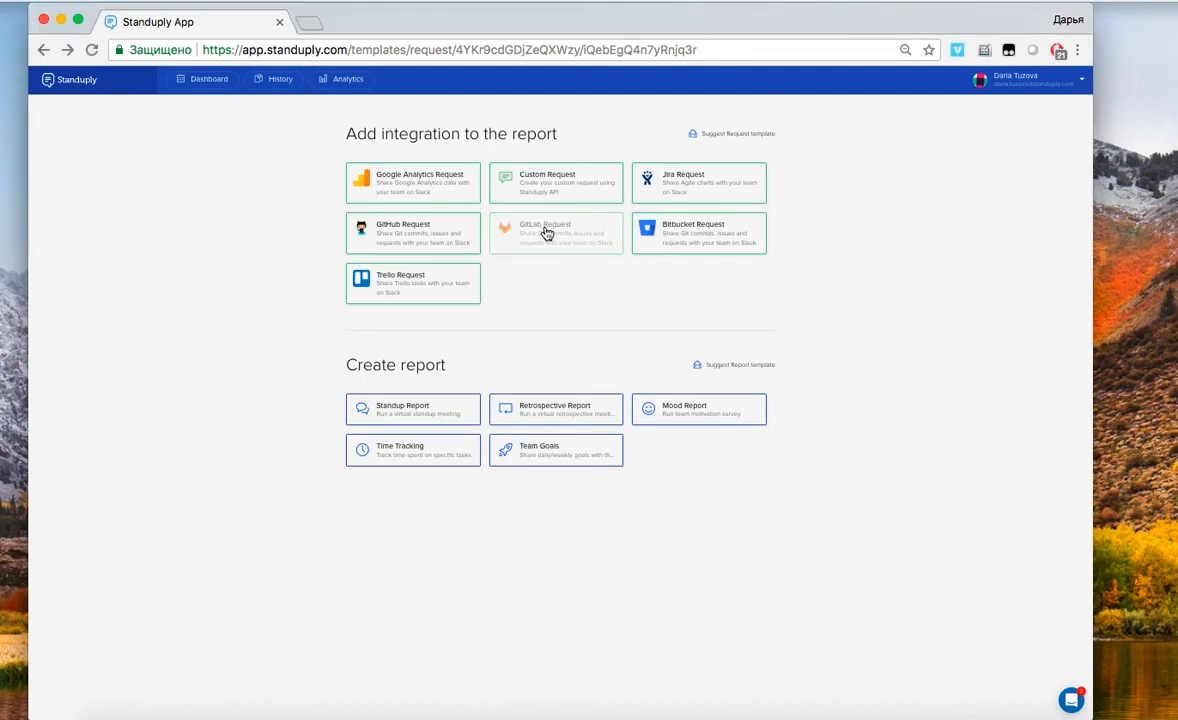
Authorize GitLab with the pasted access token and link the my-cat-boatsman repository
{"action": "left_click", "coordinate": [542, 282]}
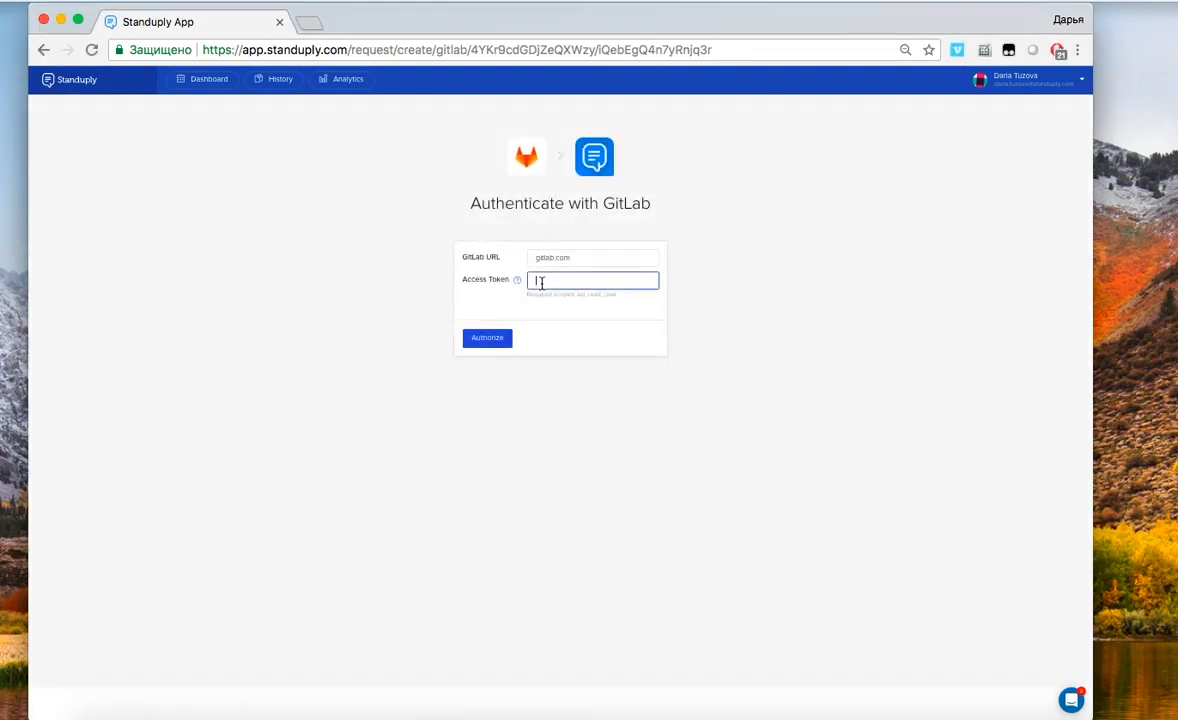
{"action": "key", "text": "super+v"}
{"action": "left_click", "coordinate": [489, 343]}
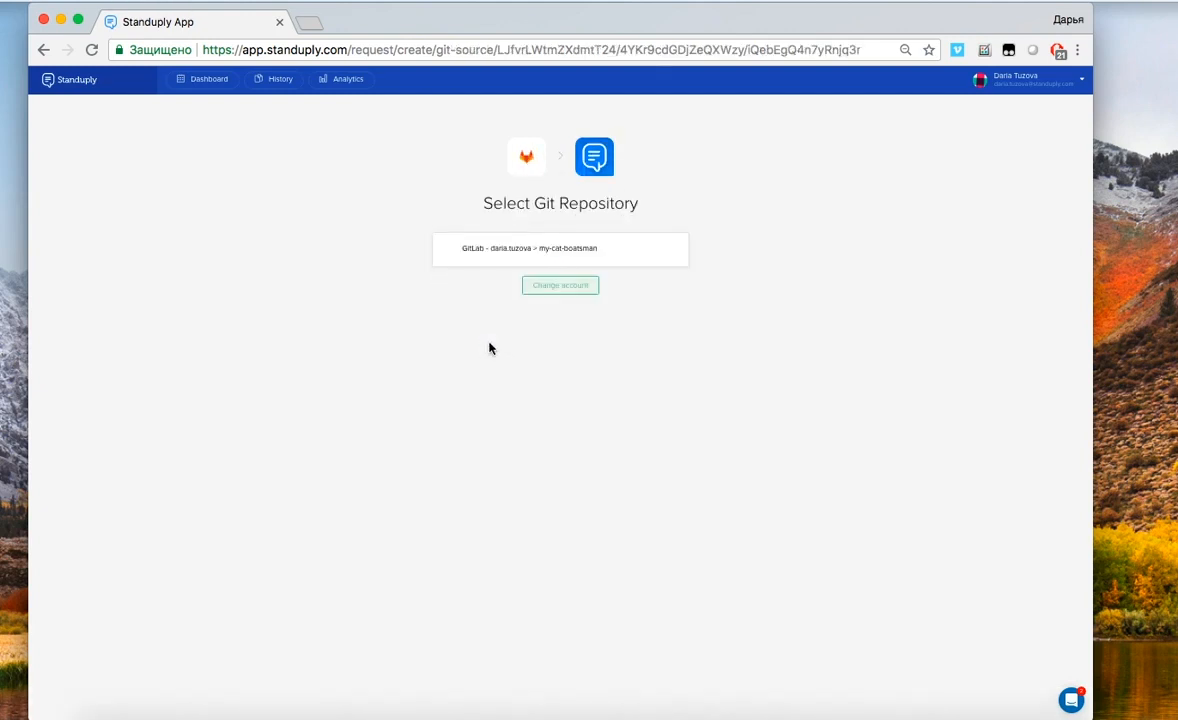
{"action": "left_click", "coordinate": [561, 256]}
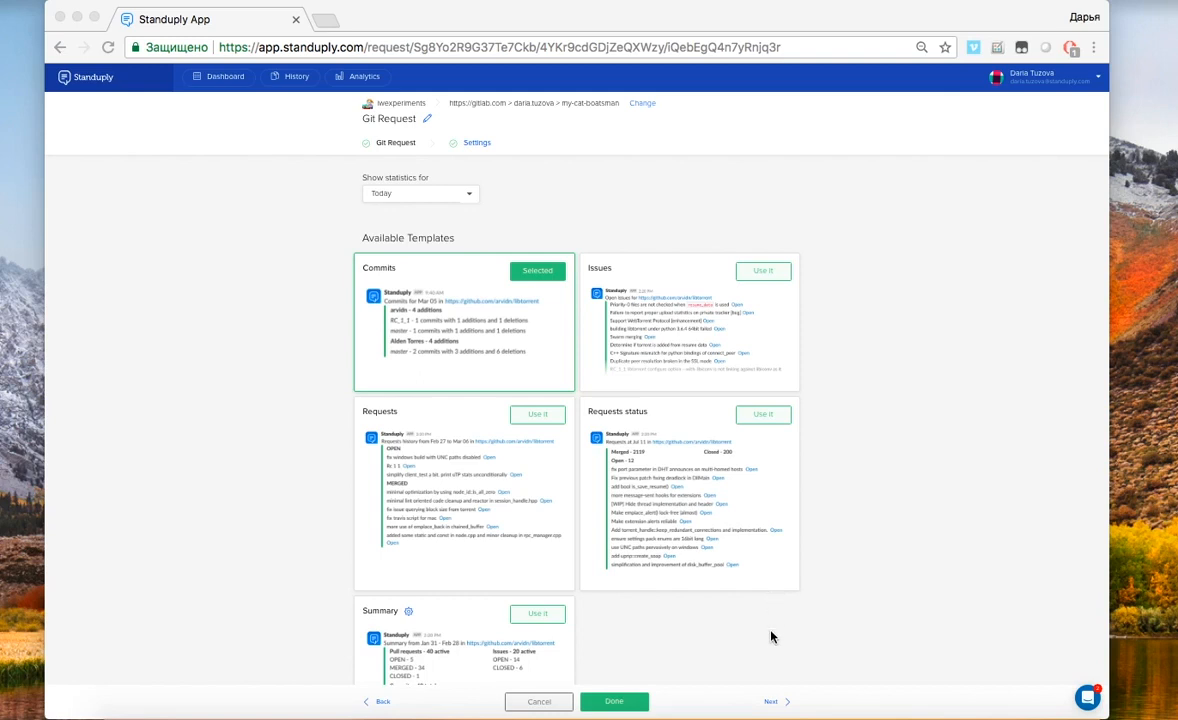
Open the Summary template options and connect the 08:56 pm and 04:40 am standup reports
{"action": "scroll", "coordinate": [771, 636], "scroll_direction": "down", "scroll_amount": 5}
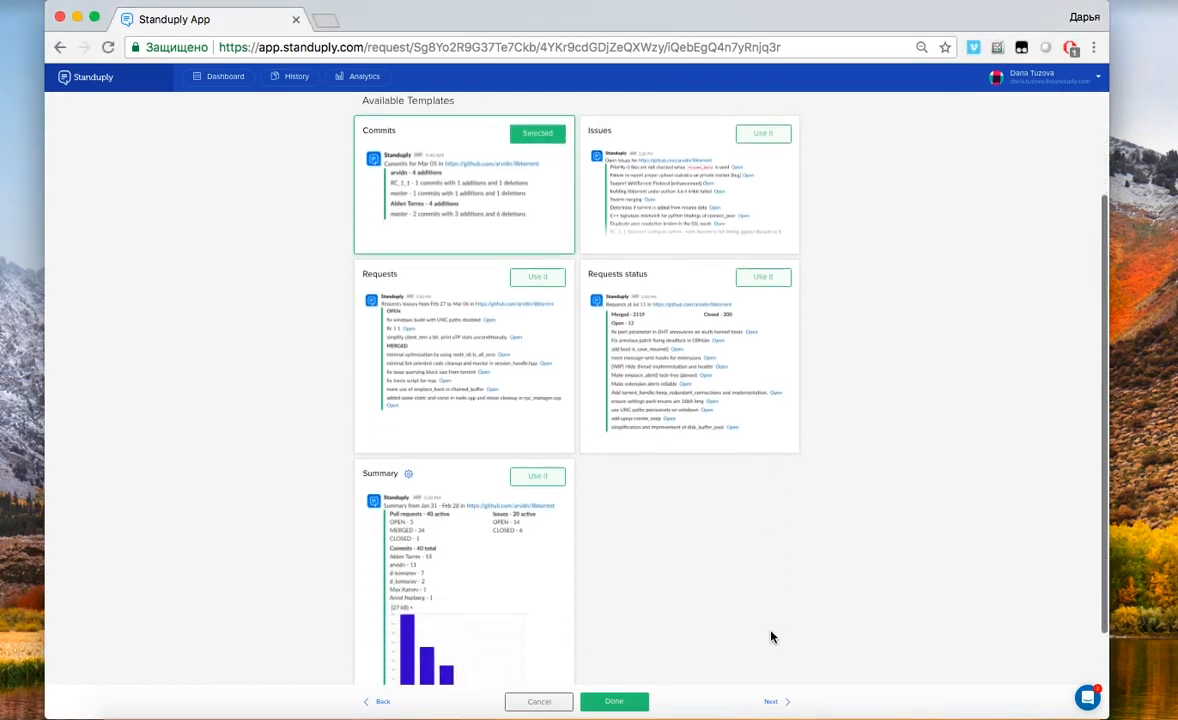
{"action": "mouse_move", "coordinate": [500, 452]}
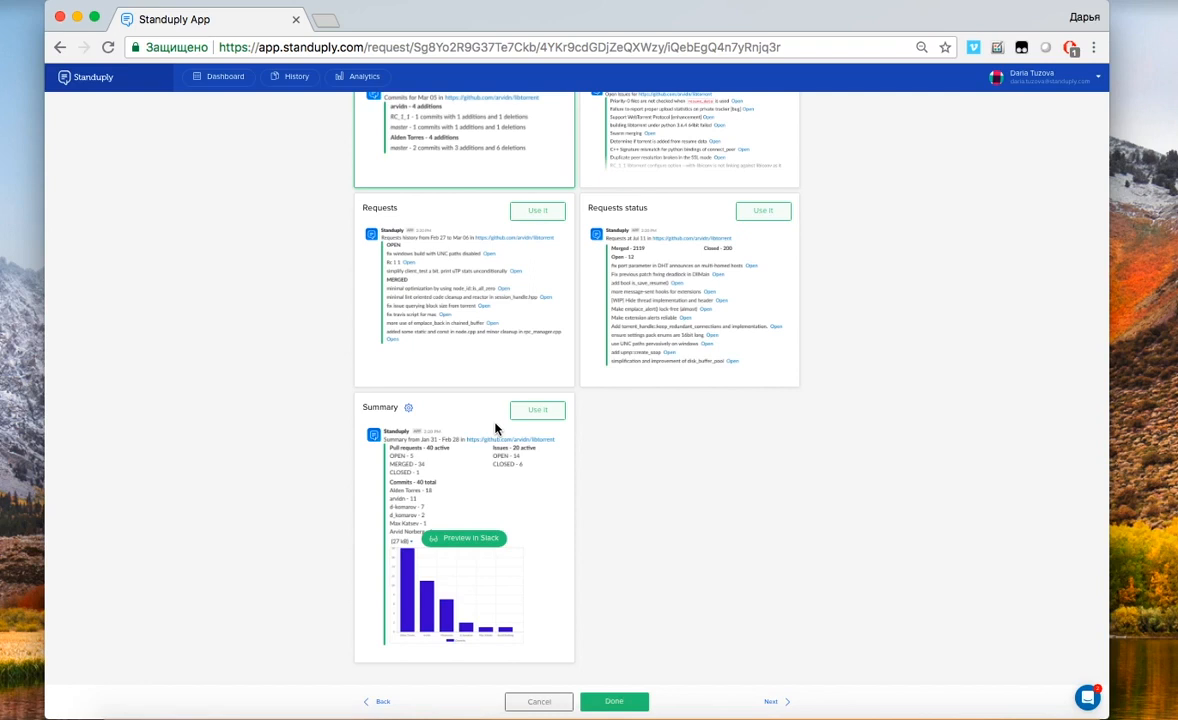
{"action": "left_click", "coordinate": [409, 410]}
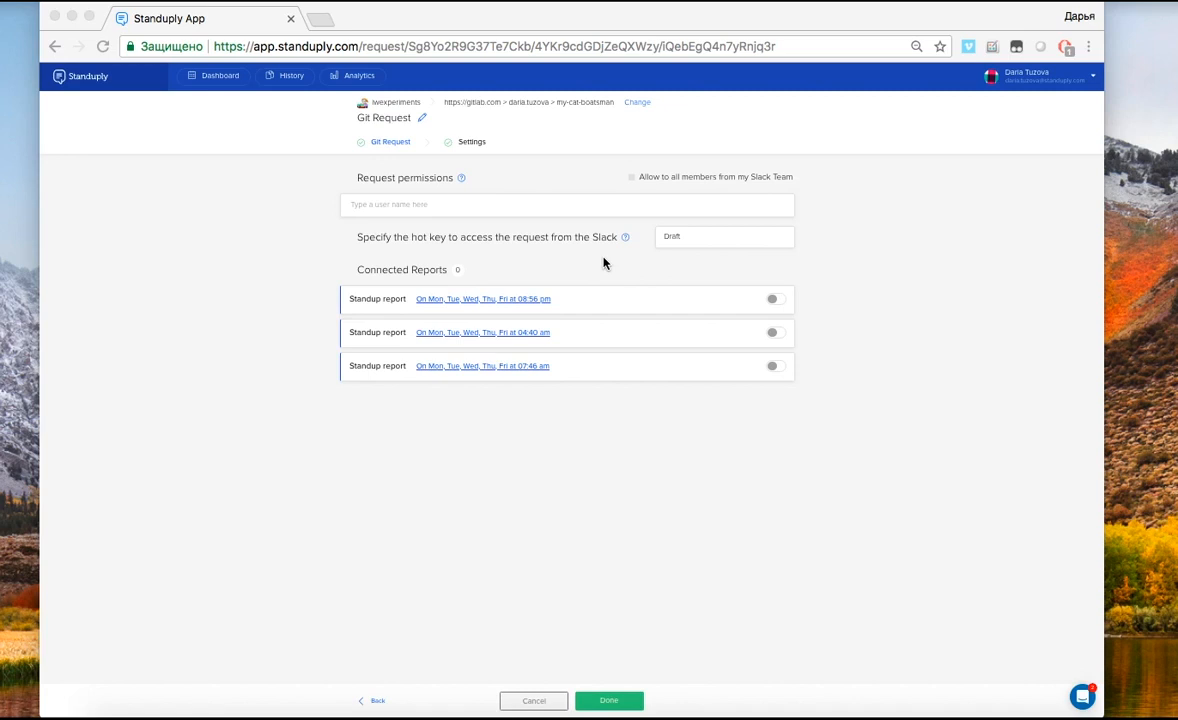
{"action": "left_click", "coordinate": [776, 302]}
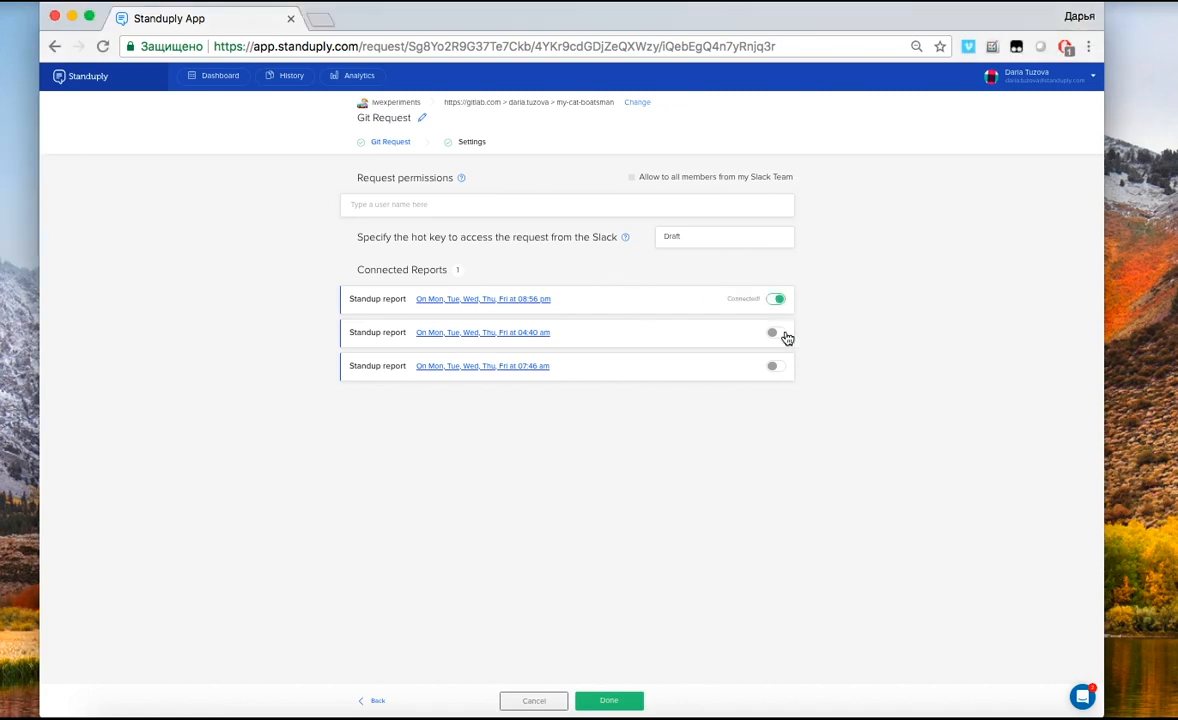
{"action": "left_click", "coordinate": [784, 335]}
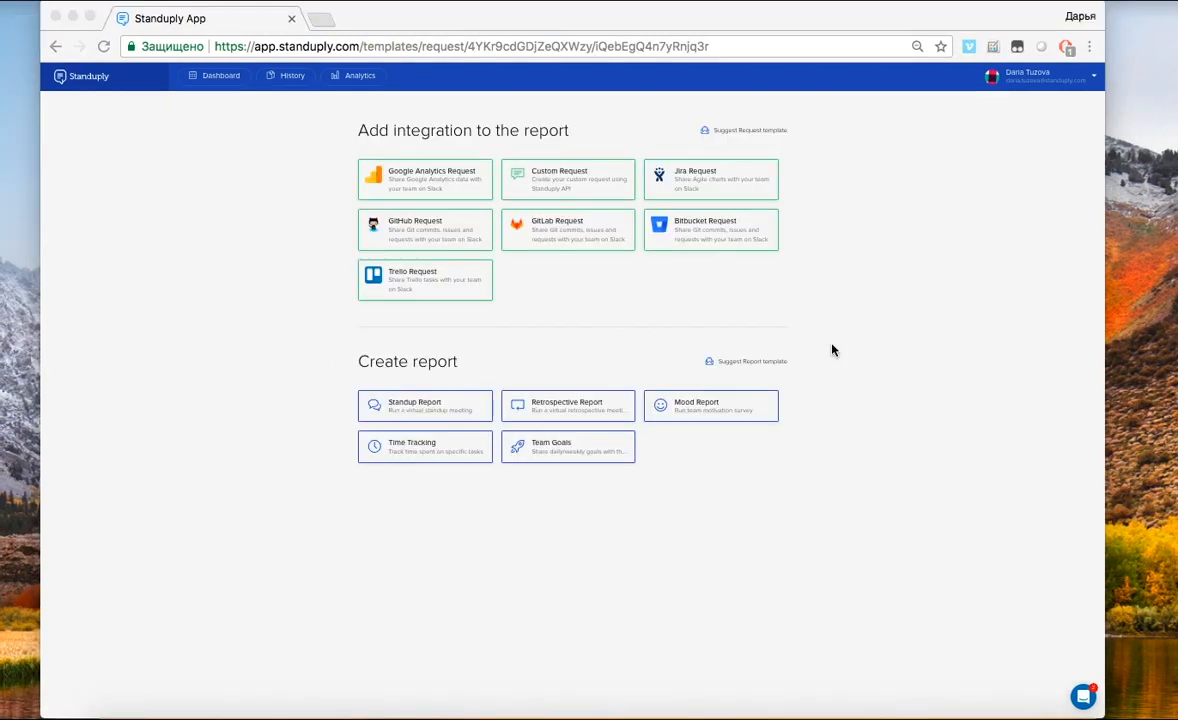
Start a Bitbucket Git Request and link it to the coconuts repository
{"action": "left_click", "coordinate": [727, 236]}
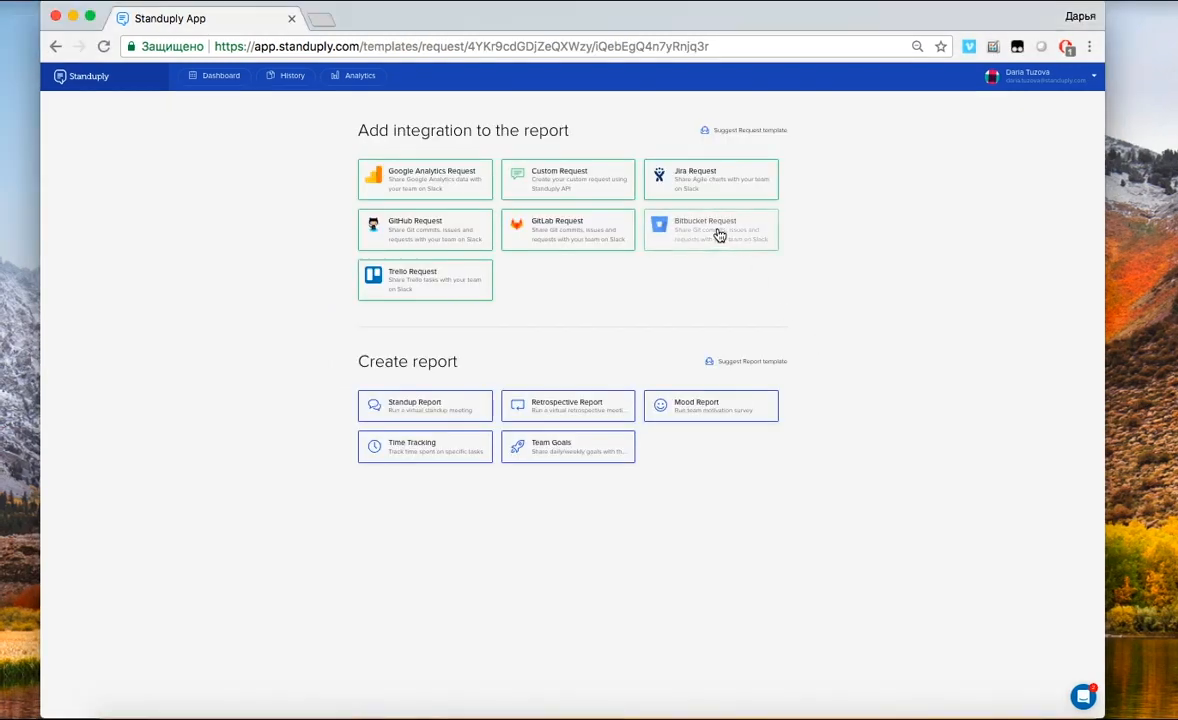
{"action": "left_click", "coordinate": [592, 250]}
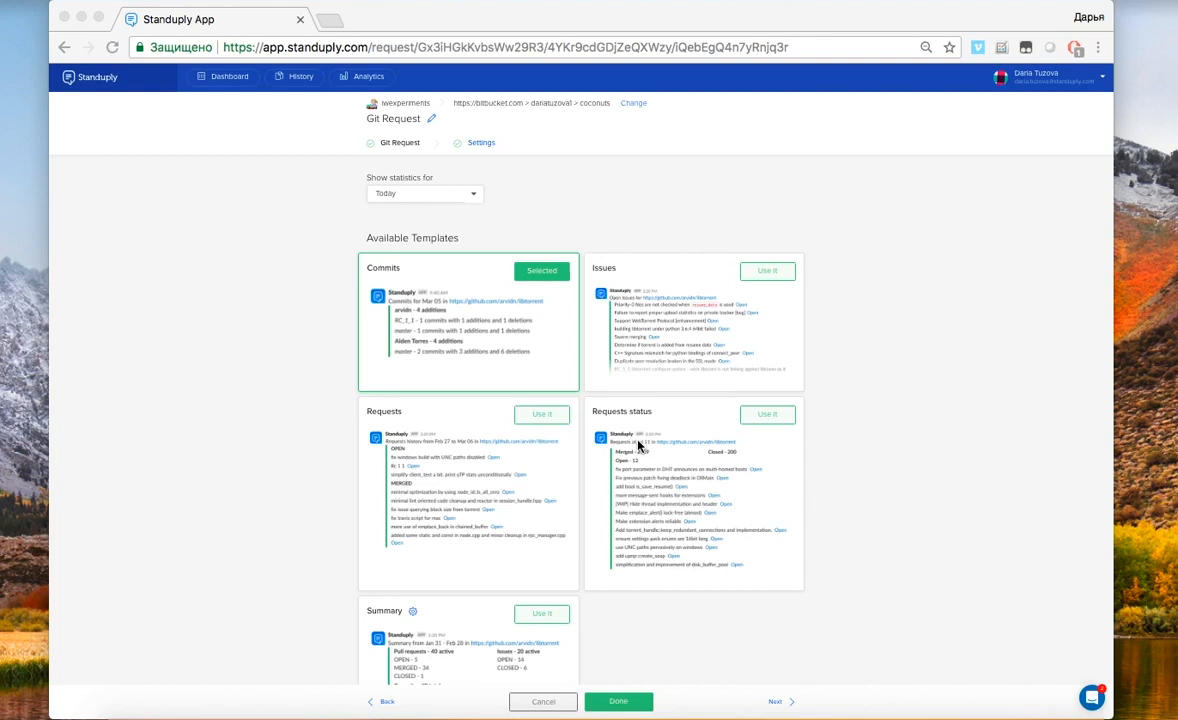
Connect the Bitbucket request to the Mon–Fri 08:56 pm standup report in its Settings
{"action": "left_click", "coordinate": [853, 607]}
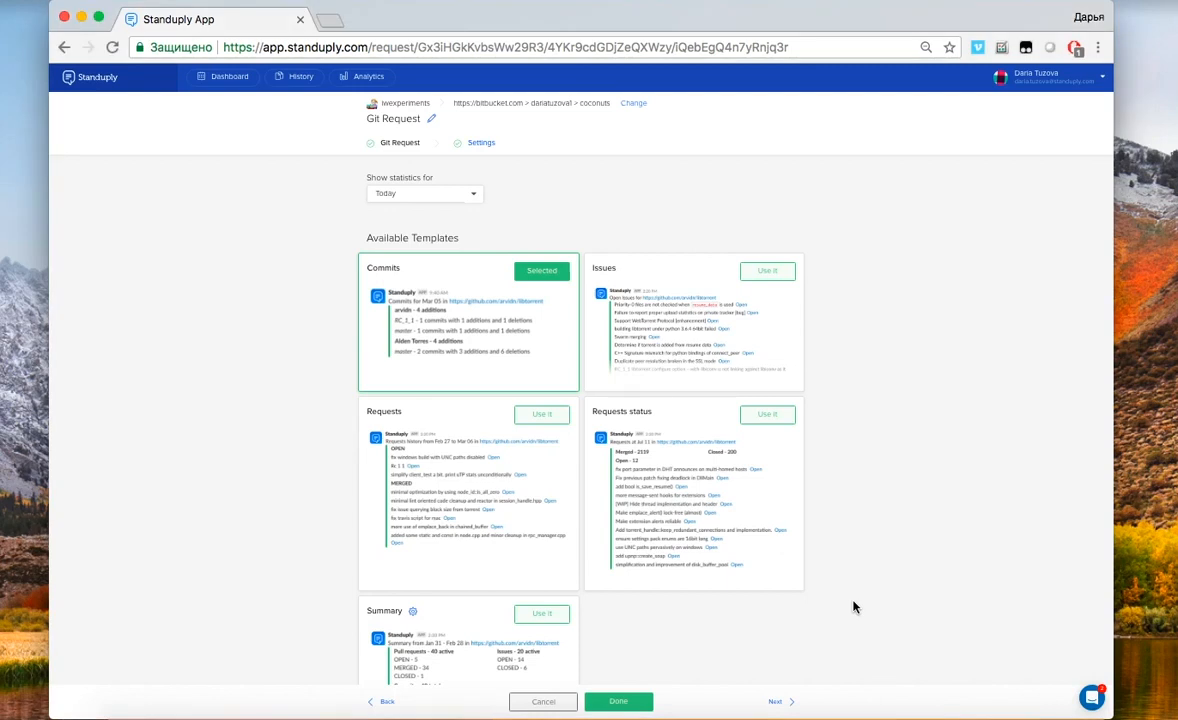
{"action": "scroll", "coordinate": [853, 607], "scroll_direction": "down", "scroll_amount": 5}
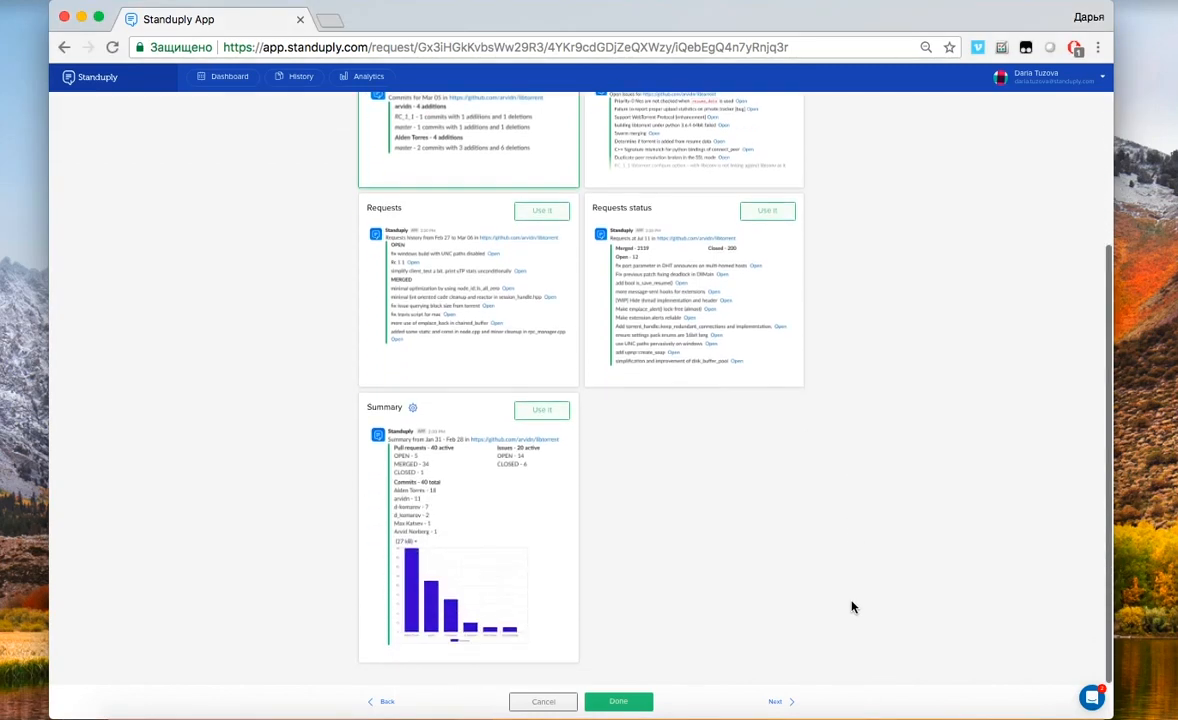
{"action": "left_click", "coordinate": [411, 411]}
{"action": "left_click", "coordinate": [474, 470]}
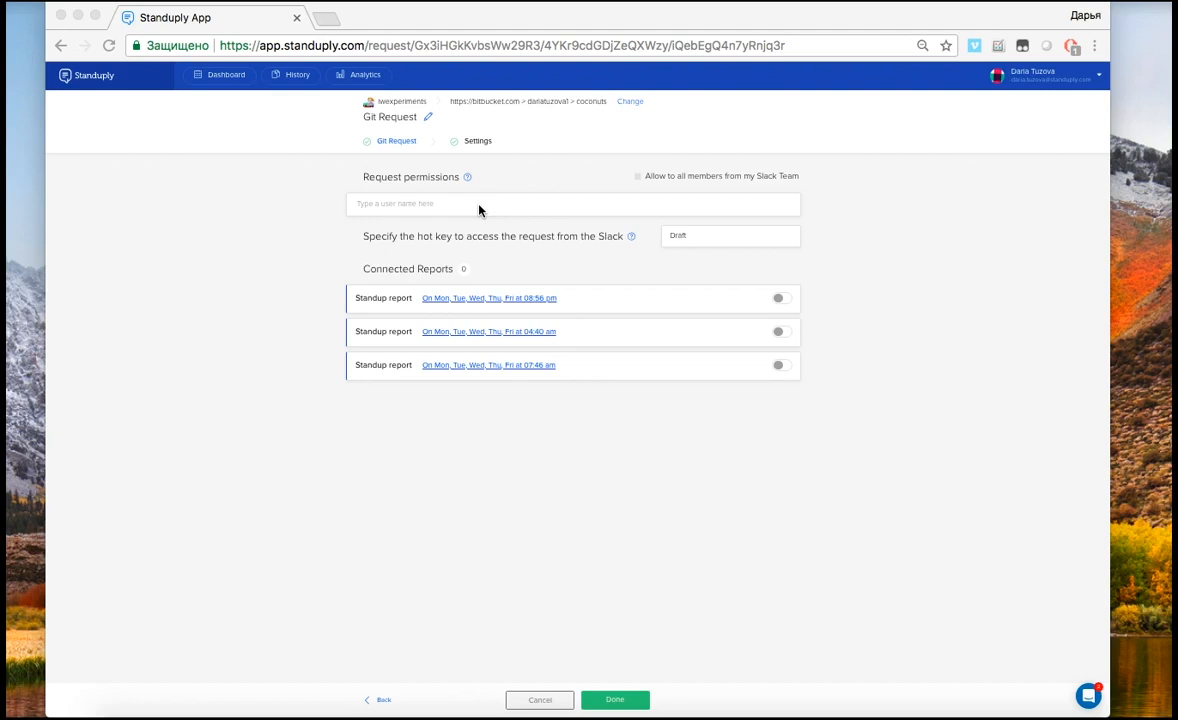
{"action": "left_click", "coordinate": [467, 179]}
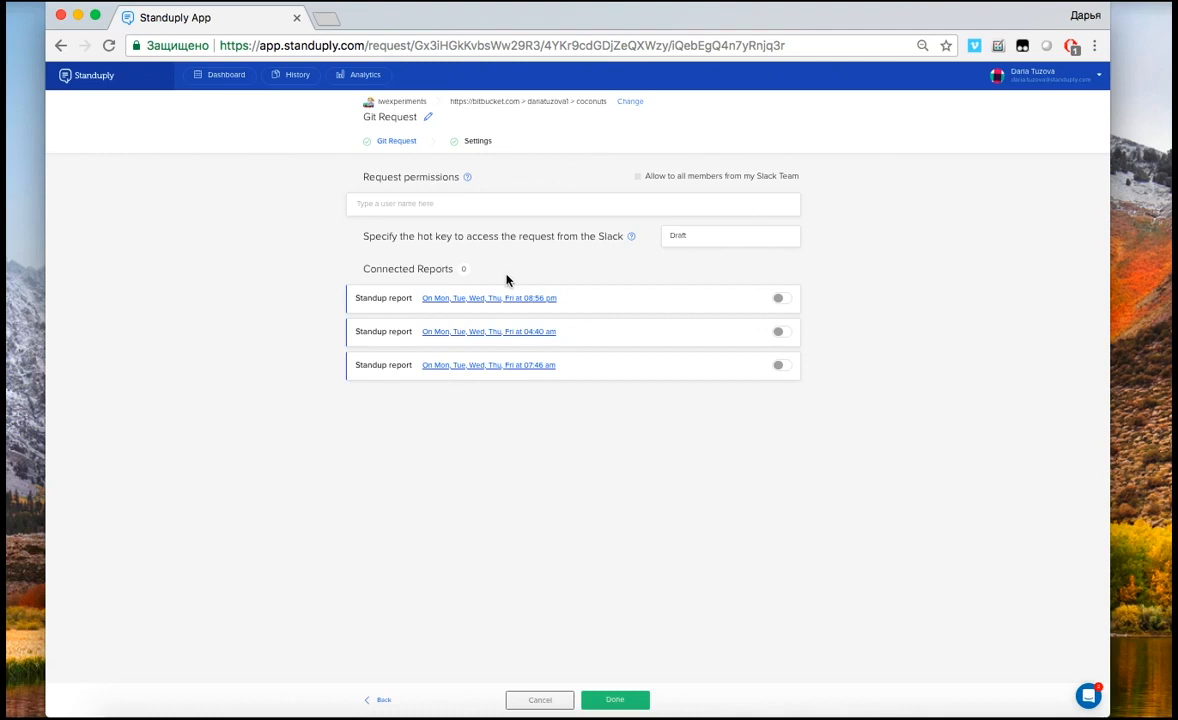
{"action": "left_click", "coordinate": [781, 300]}
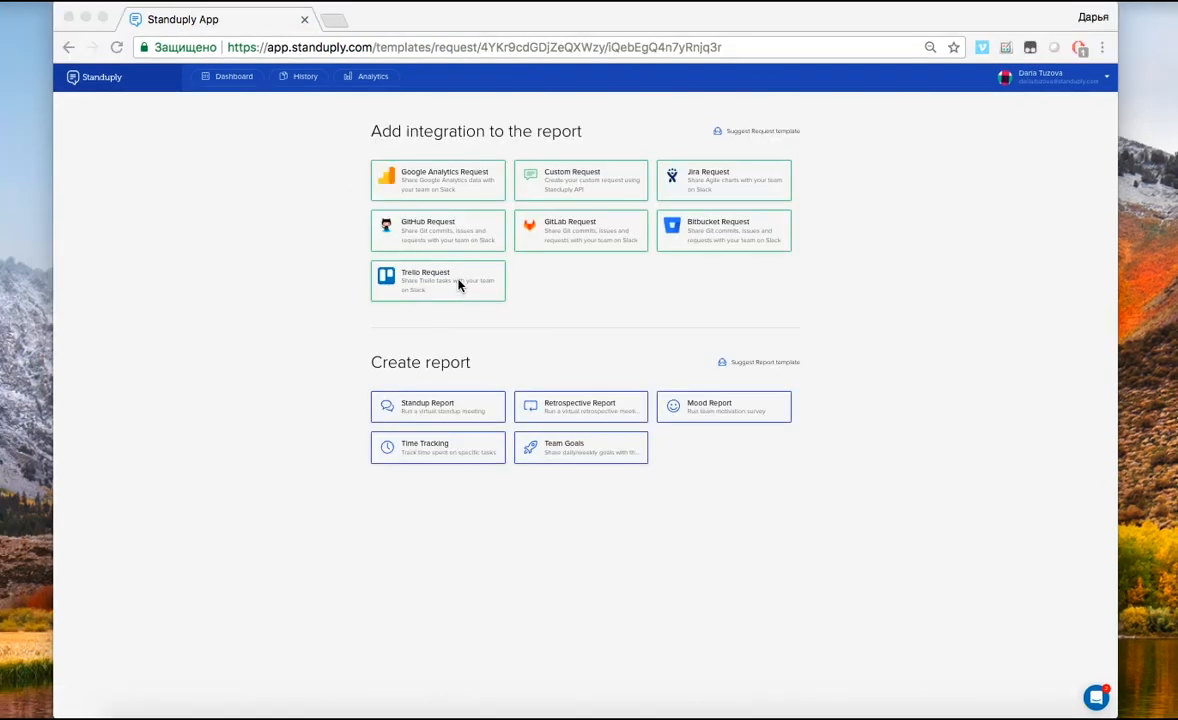
Start a Trello Request on the ReportChef board that counts bugs in the Backlog list
{"action": "left_click", "coordinate": [442, 281]}
{"action": "left_click", "coordinate": [440, 282]}
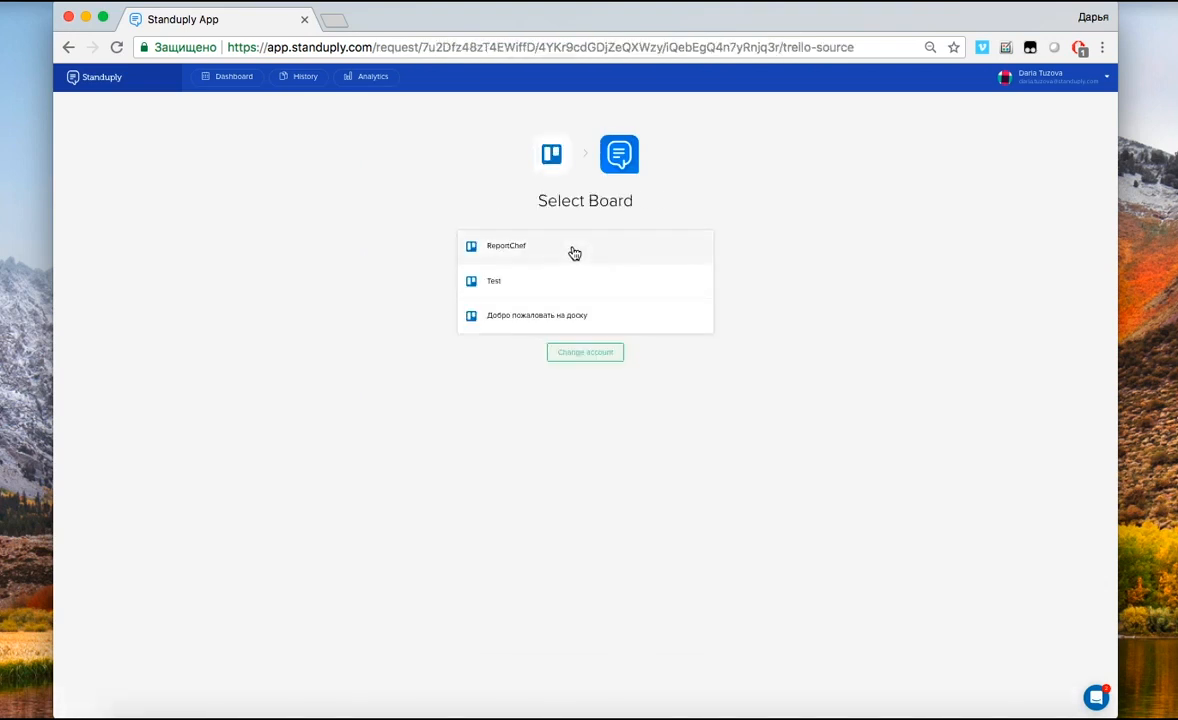
{"action": "left_click", "coordinate": [575, 253]}
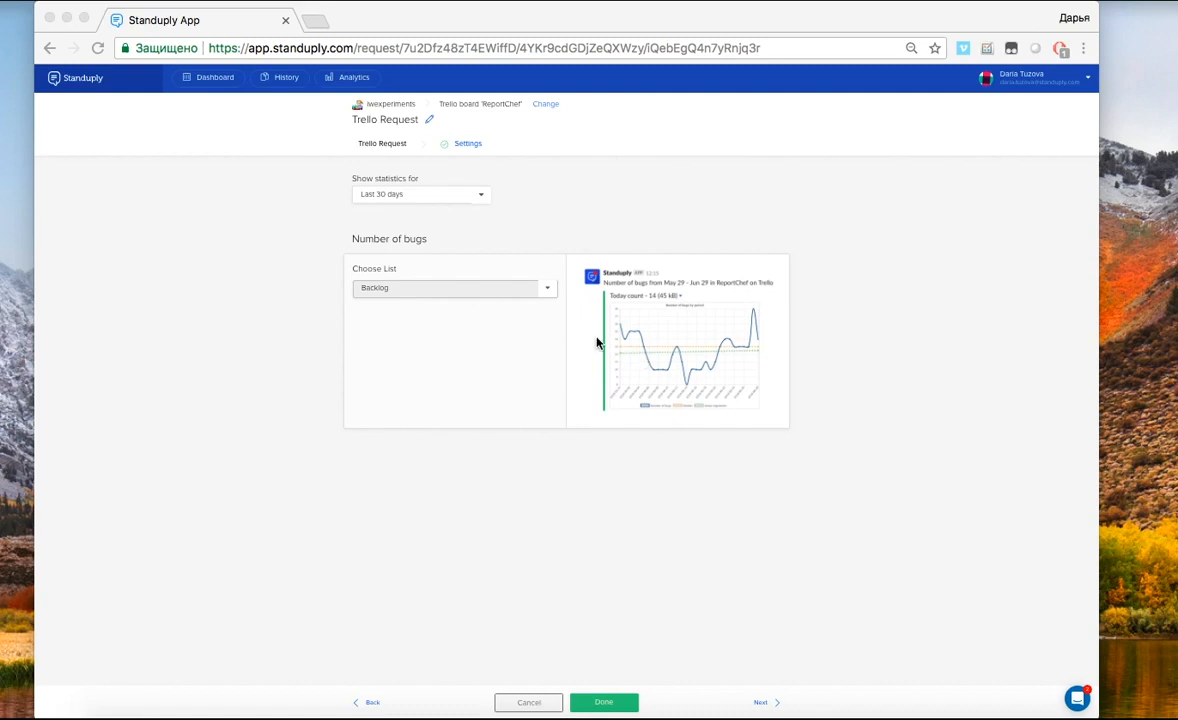
{"action": "left_click", "coordinate": [542, 292]}
{"action": "left_click", "coordinate": [543, 292]}
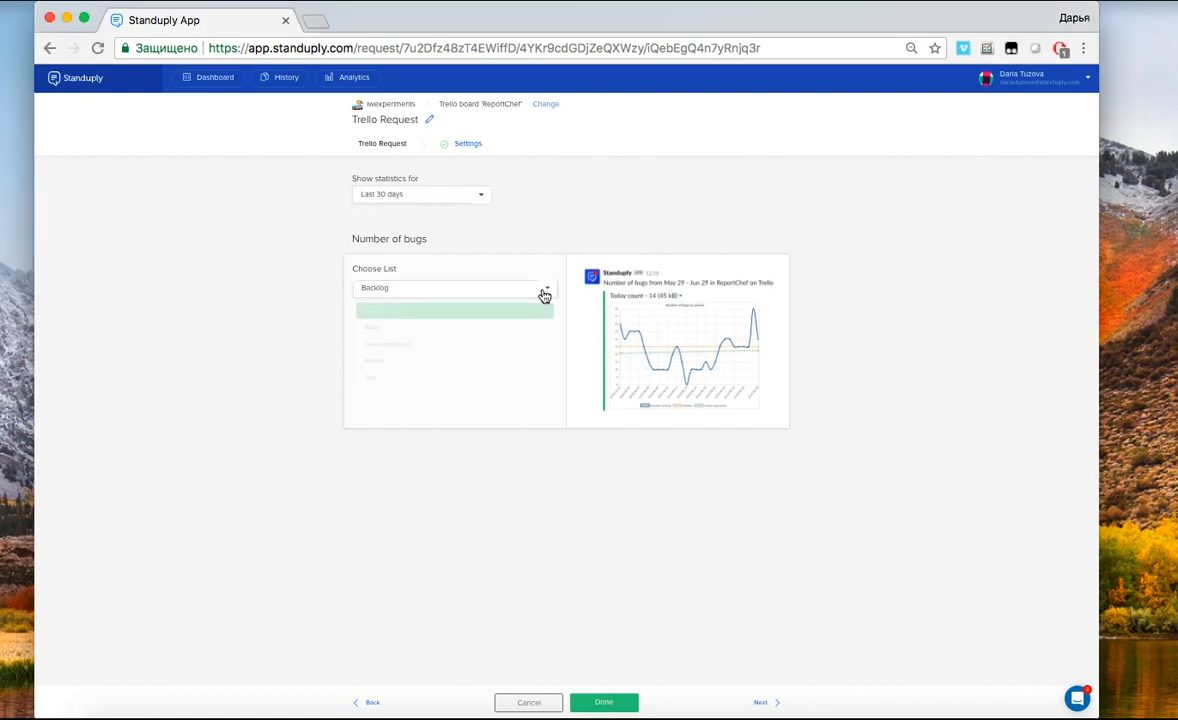
{"action": "left_click", "coordinate": [540, 302]}
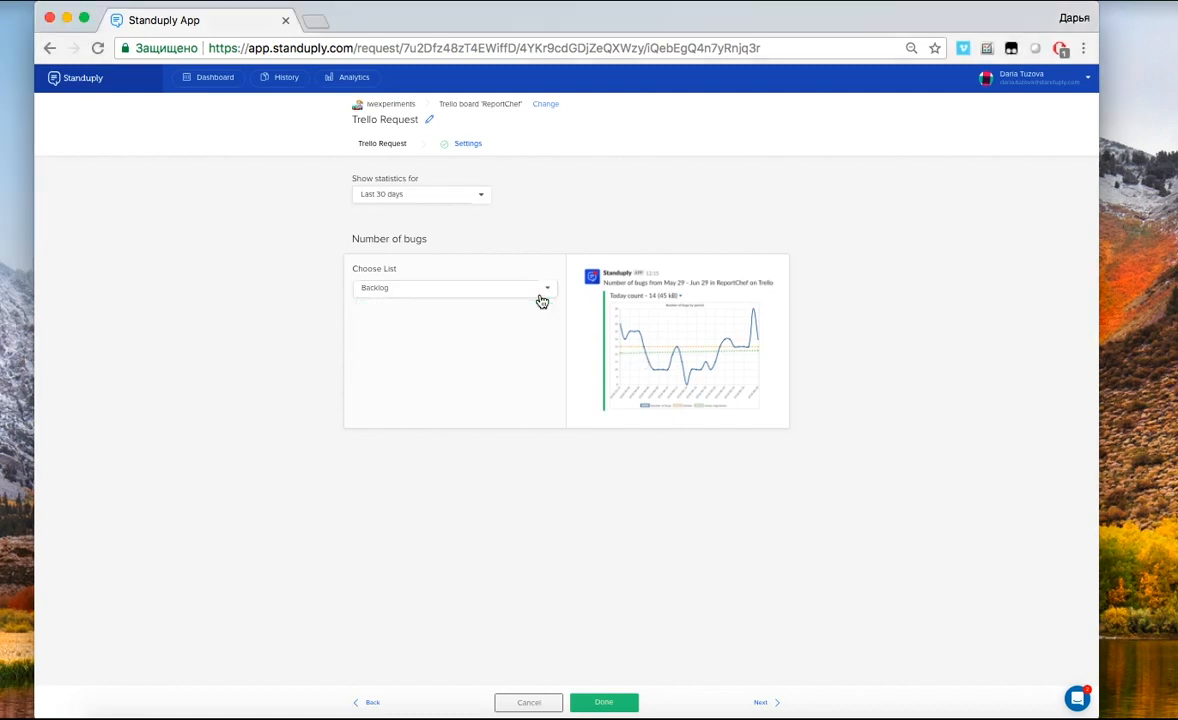